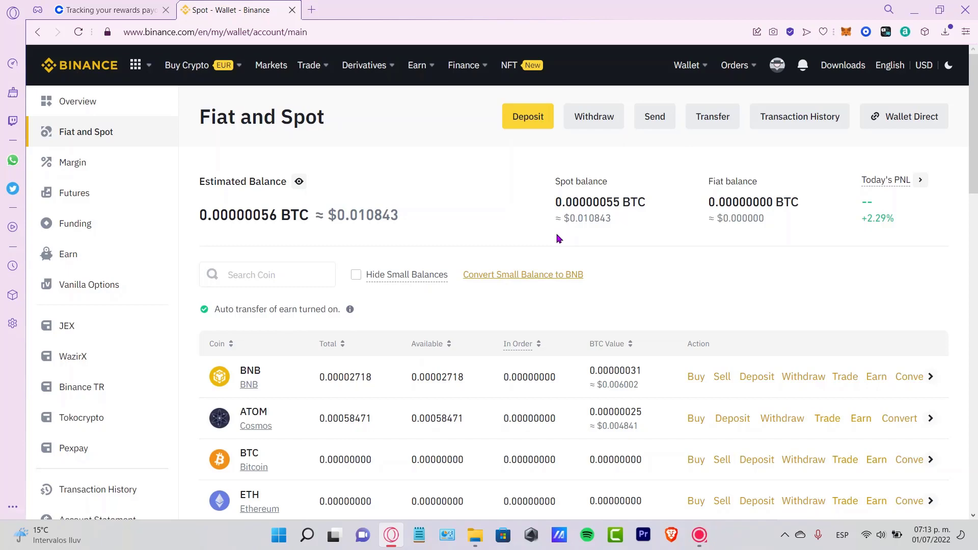
Return to the Binance home page and bring up the Buy Crypto menu
mouse_move(777, 65)
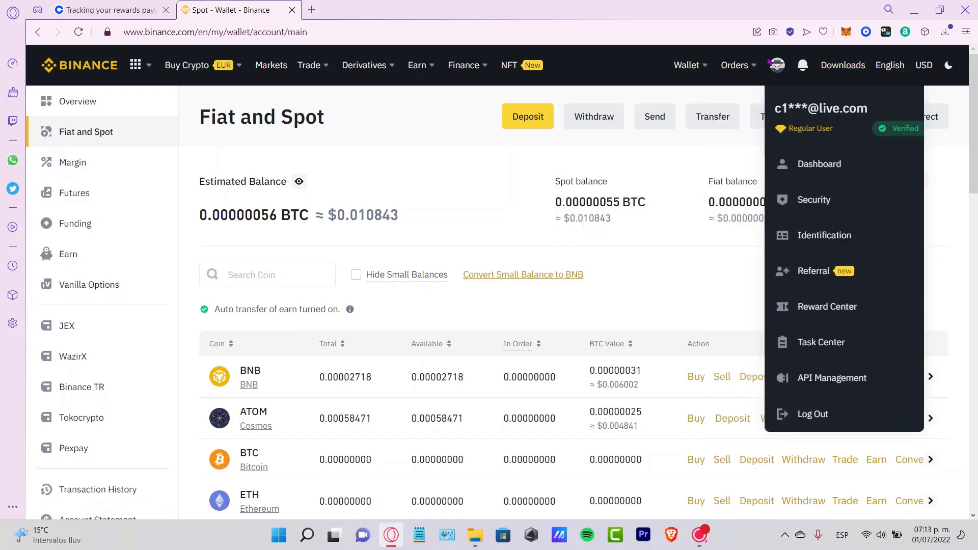
left_click(809, 412)
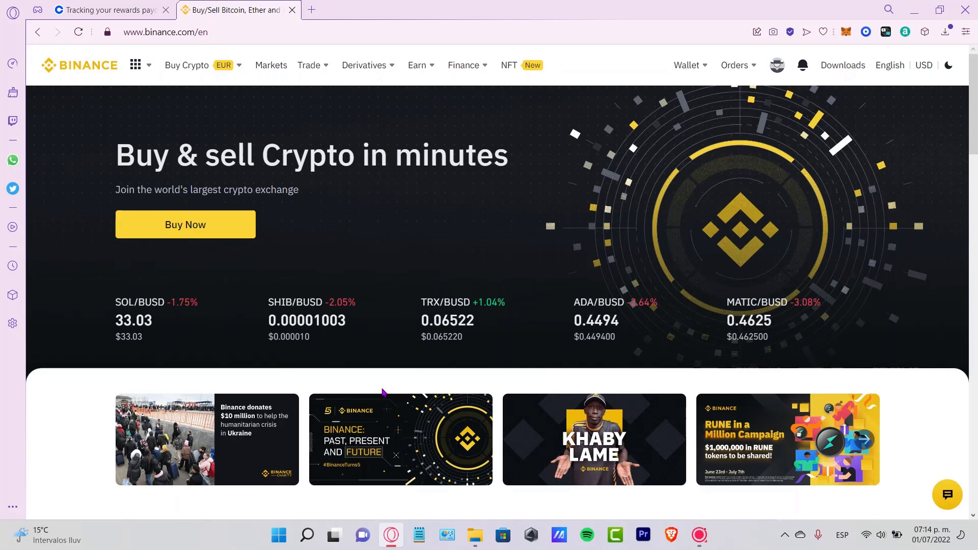
mouse_move(209, 69)
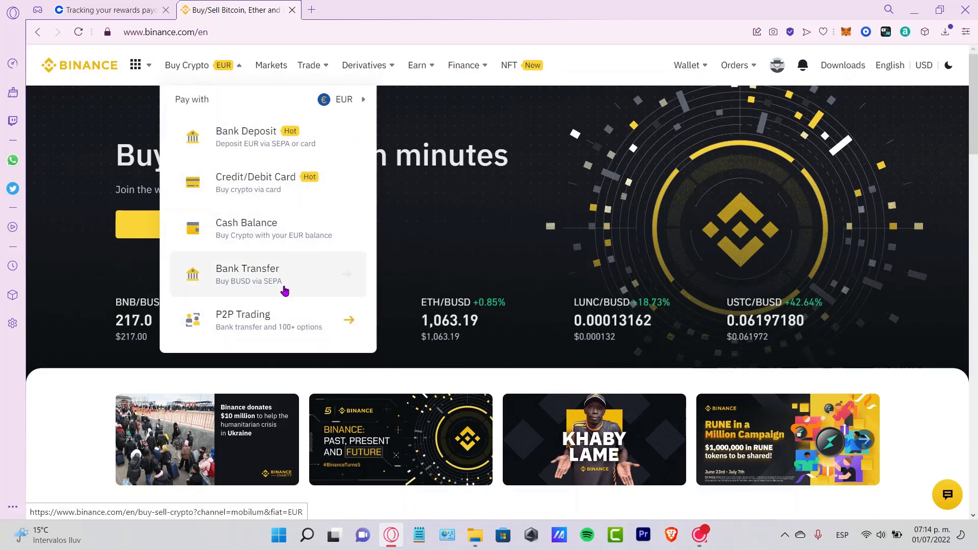
mouse_move(349, 102)
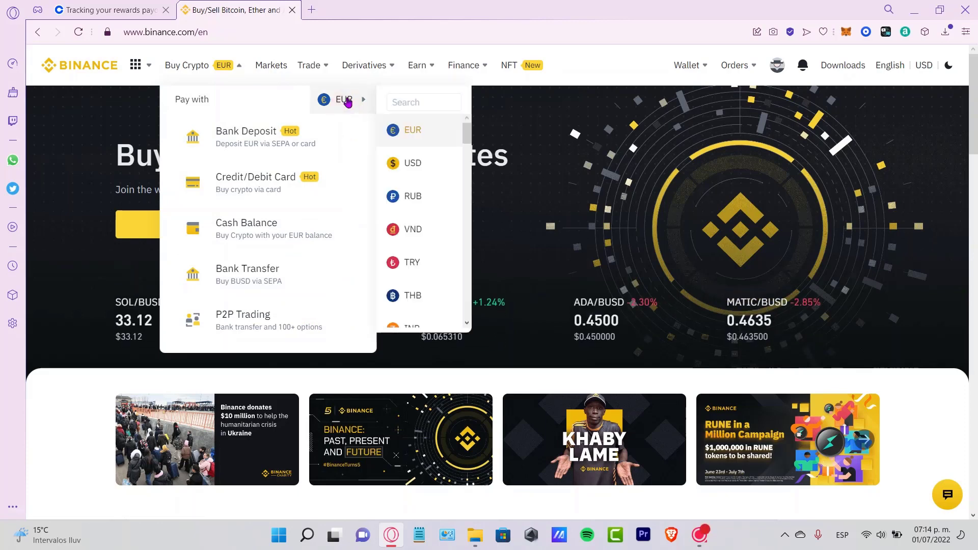
mouse_move(465, 136)
left_mouse_down()
mouse_move(471, 311)
mouse_move(471, 171)
mouse_move(452, 126)
left_mouse_up()
Keep EUR as the payment currency after browsing the currency list
left_click(452, 127)
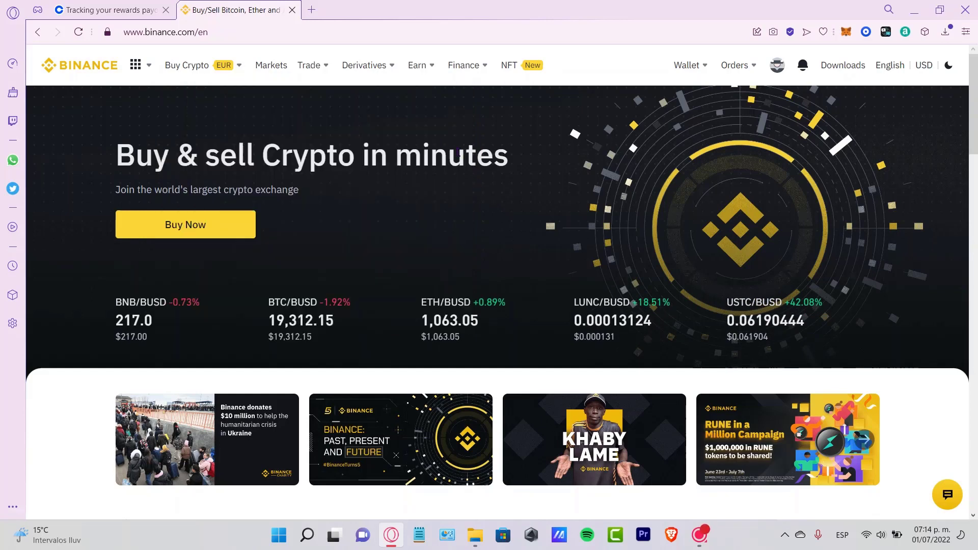
left_click(343, 99)
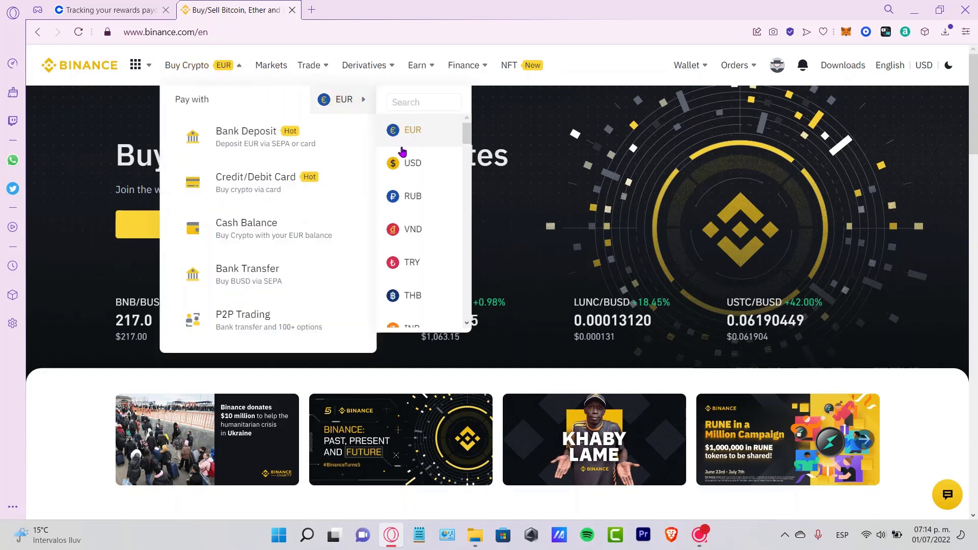
scroll(417, 227, "down", 3)
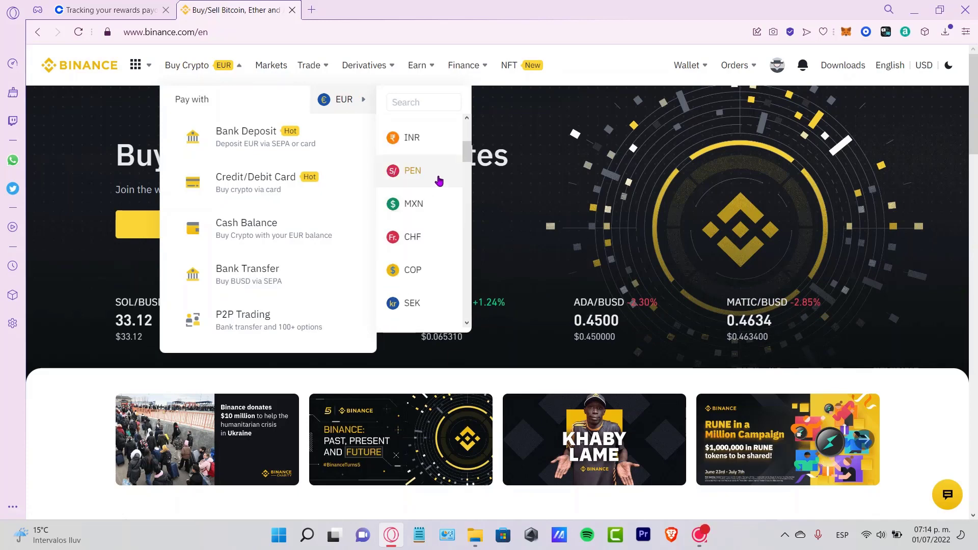
scroll(461, 144, "up", 3)
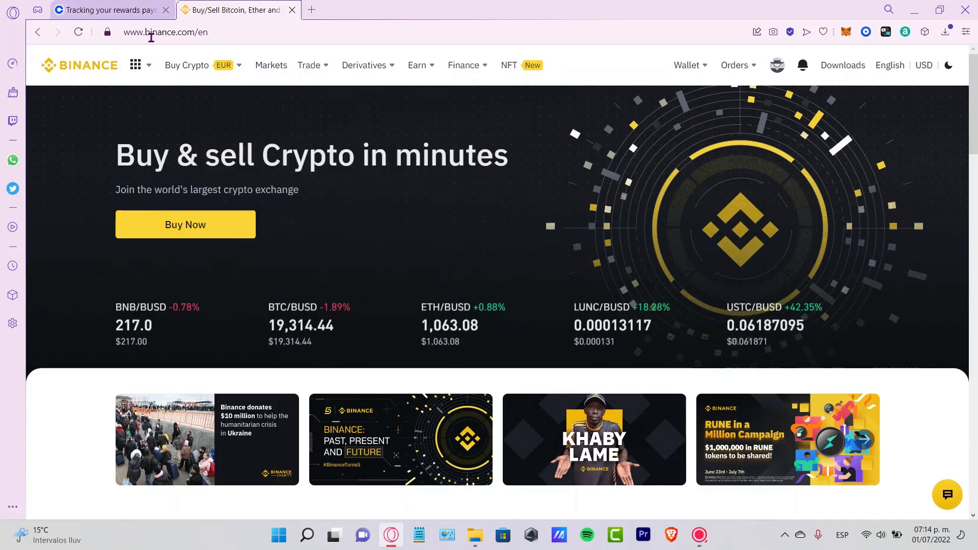
mouse_move(185, 66)
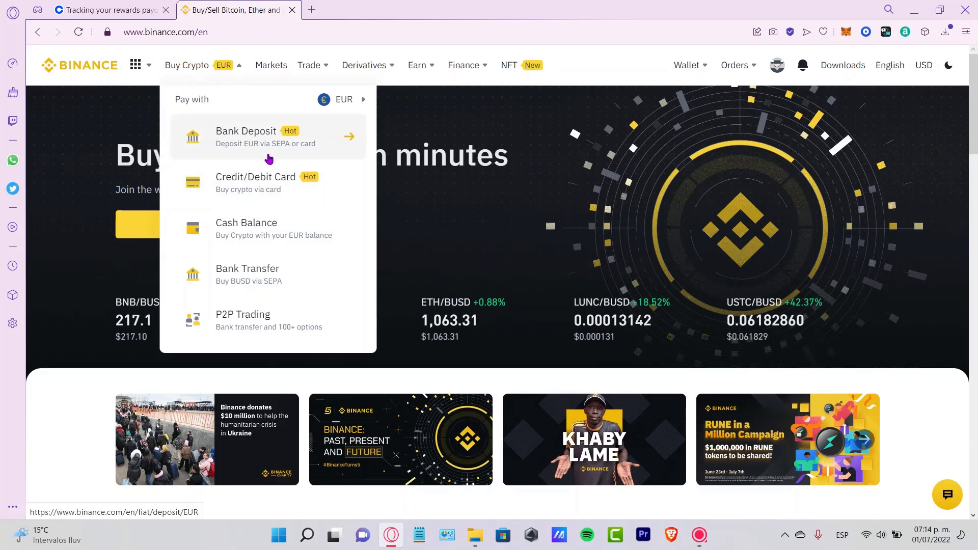
Choose a card purchase and enter 30 EUR to spend, receiving BTC
left_click(279, 188)
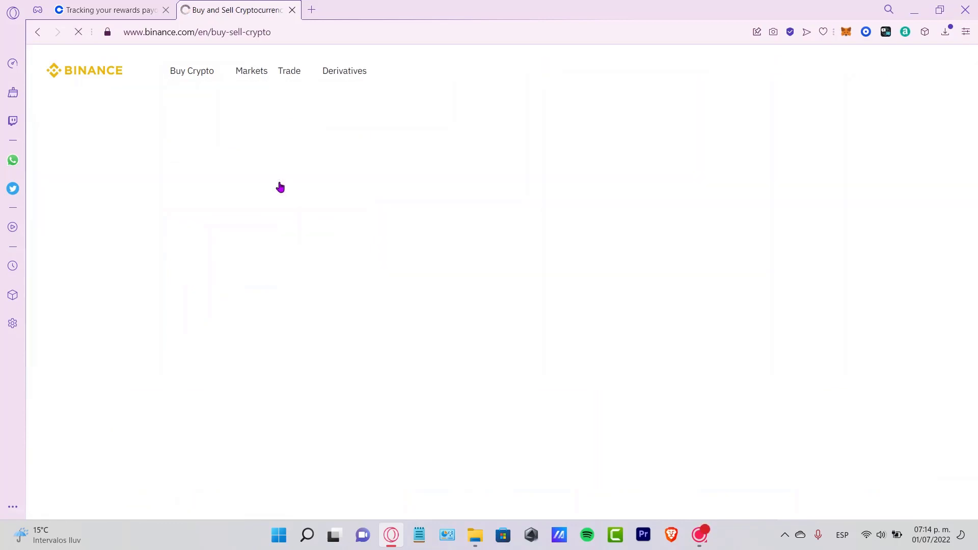
left_click(492, 261)
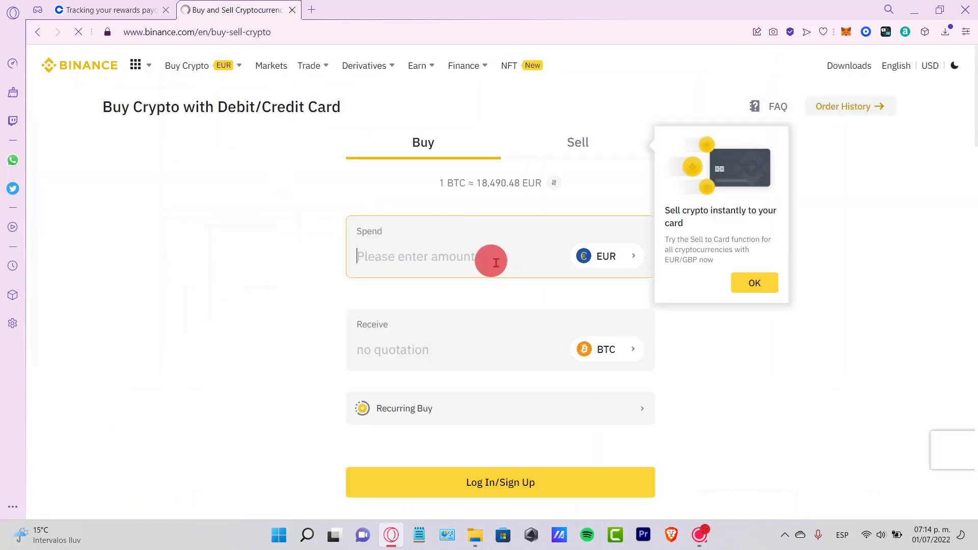
type("3")
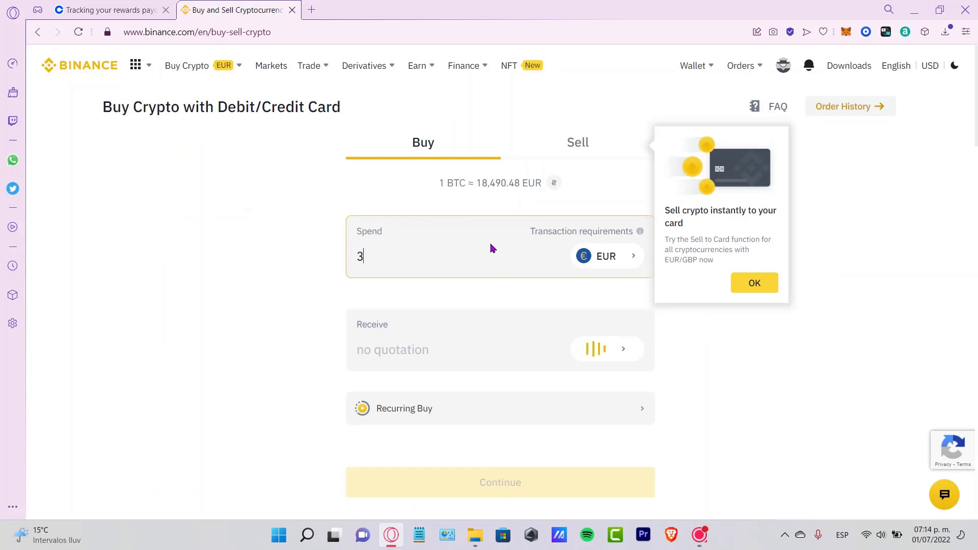
type("0")
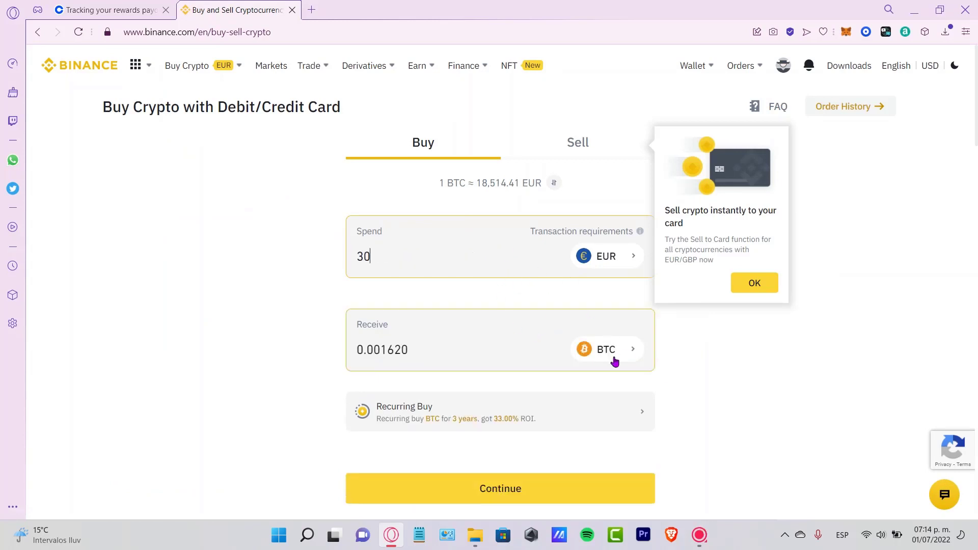
left_click_drag(651, 360, 312, 324)
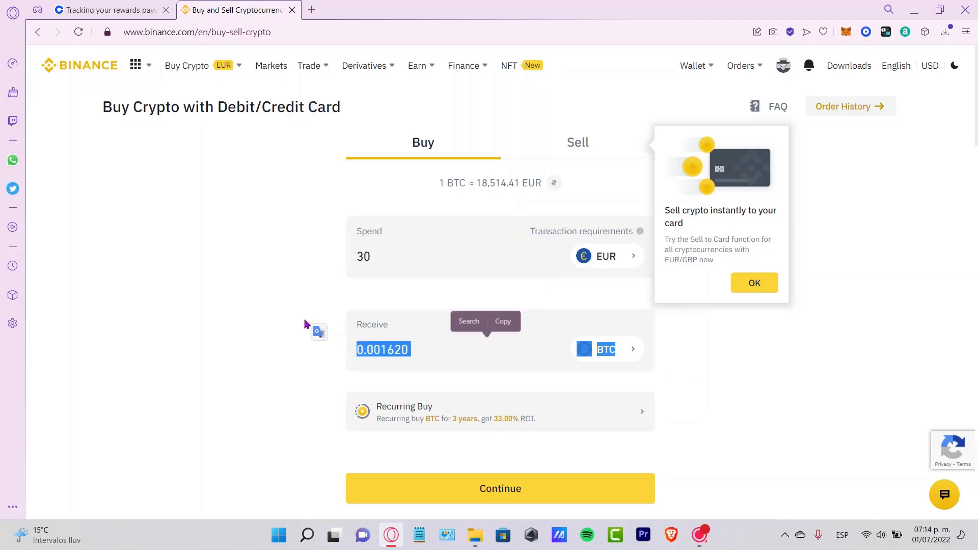
left_click(303, 323)
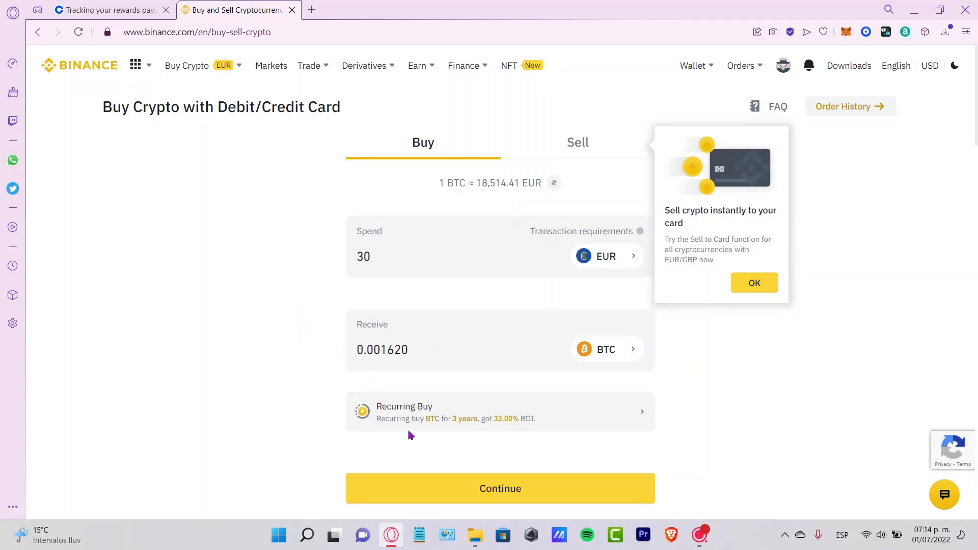
Continue to payment method with the saved Visa card, checking the 30.00 EUR amount
left_click(448, 494)
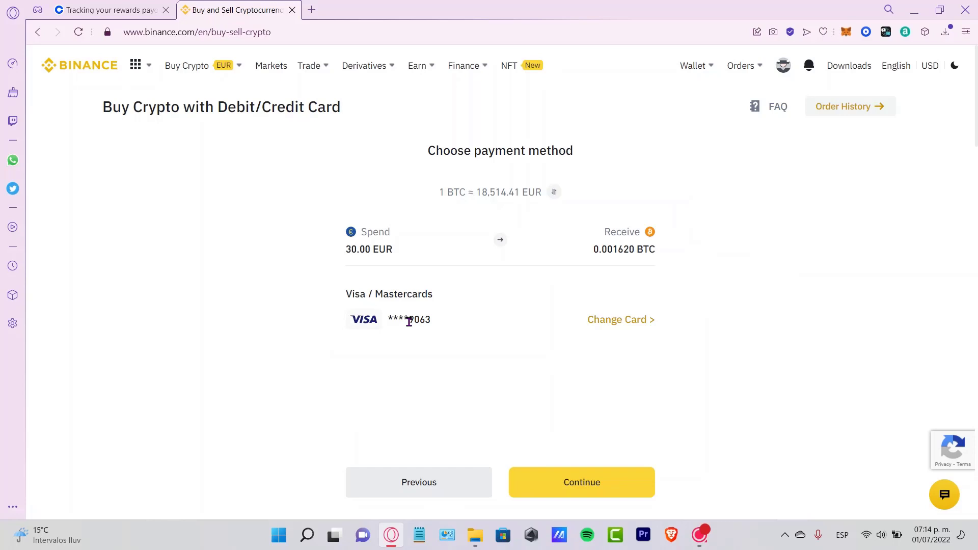
left_click(334, 250)
left_click_drag(476, 338, 306, 331)
left_click(498, 395)
left_click(426, 254)
left_click_drag(347, 250, 388, 251)
left_click(439, 251)
Open the Fiat and Spot wallet and view the BNB holding details
mouse_move(712, 65)
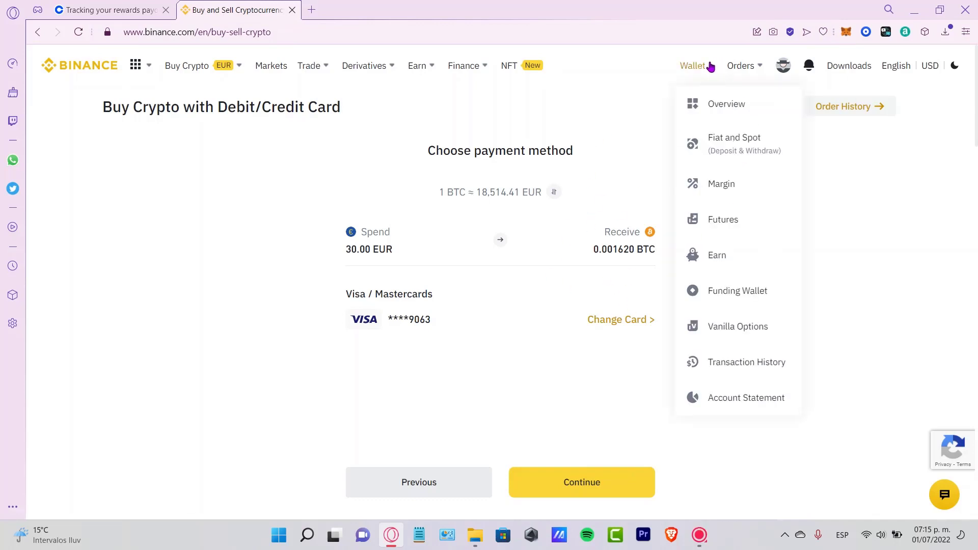
left_click(736, 138)
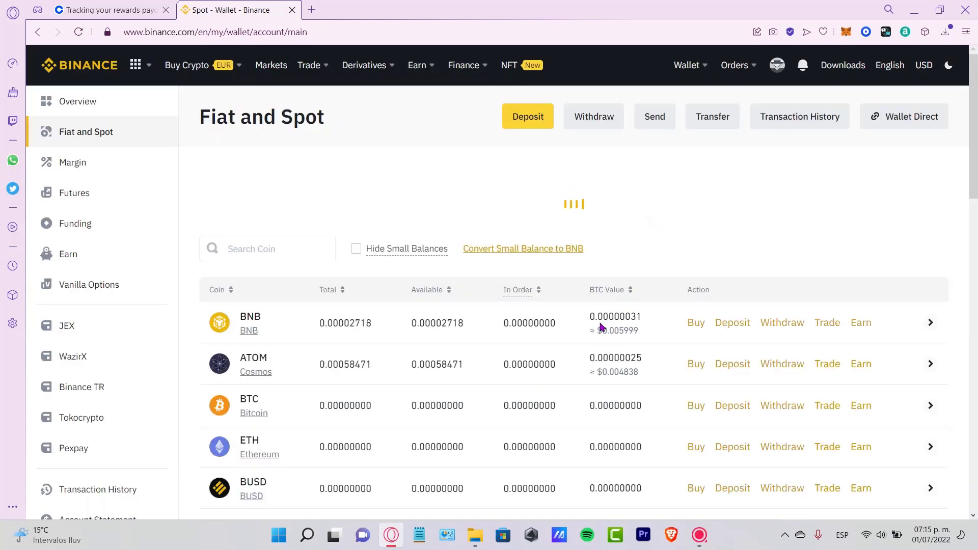
scroll(393, 343, "down", 4)
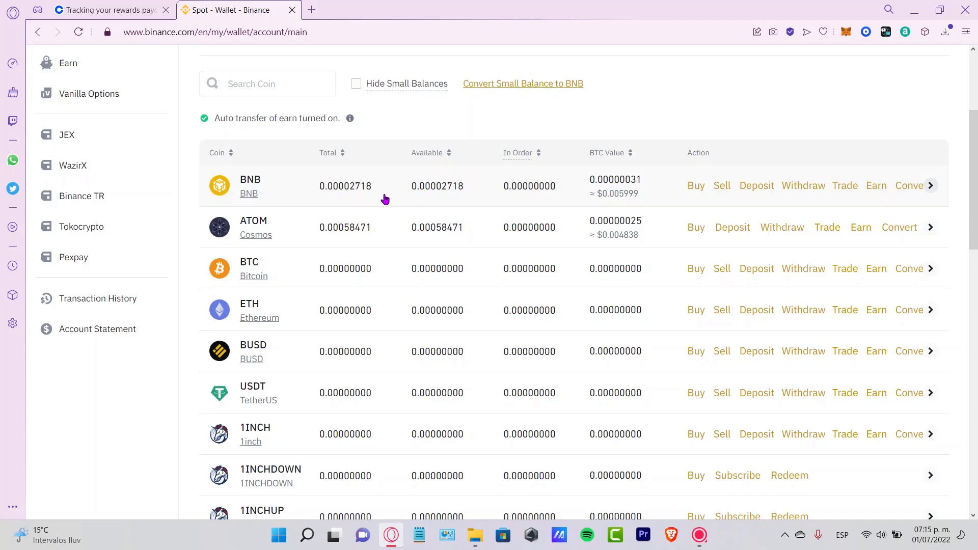
left_click(273, 197)
left_click(265, 189)
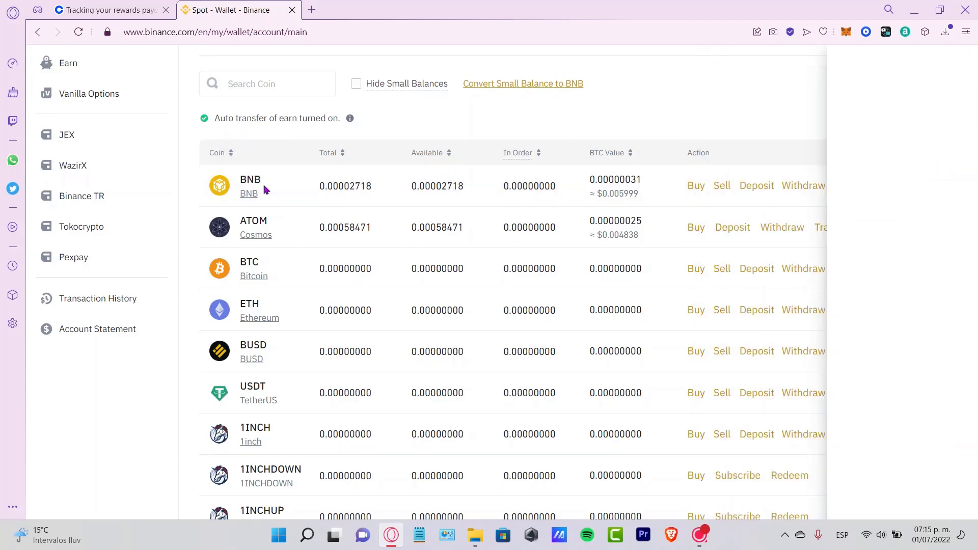
left_click(284, 200)
left_click(261, 178)
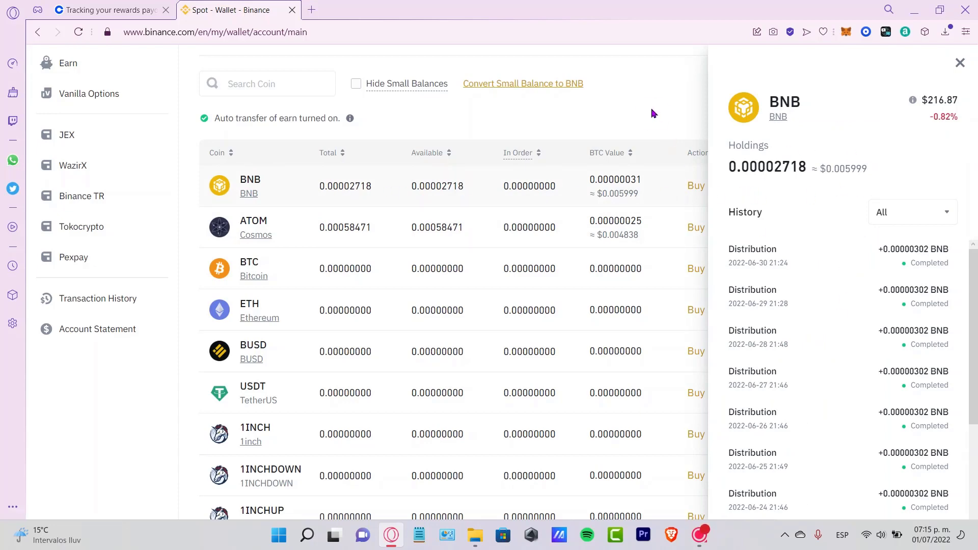
Close the BNB details and start converting BNB in Binance Convert
left_click(651, 120)
left_click_drag(734, 153, 687, 157)
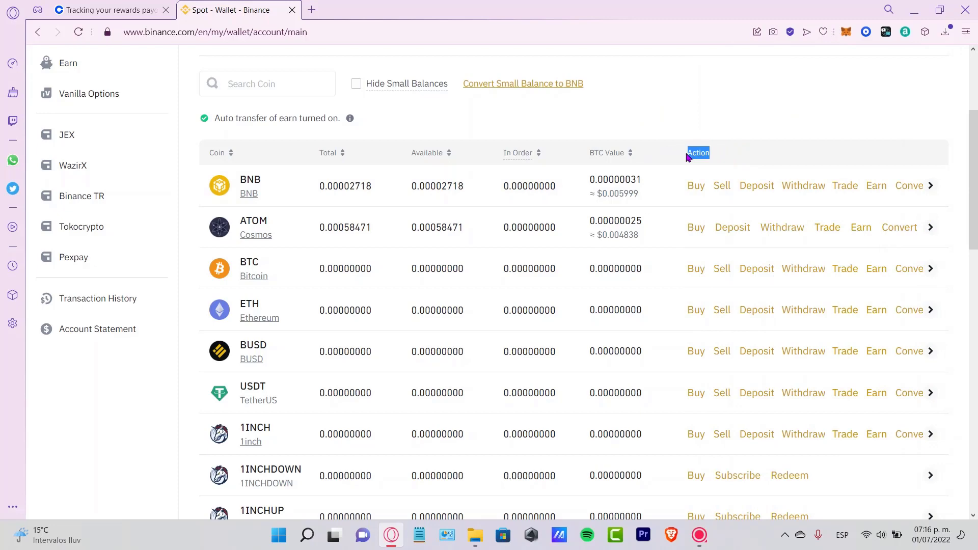
left_click(887, 193)
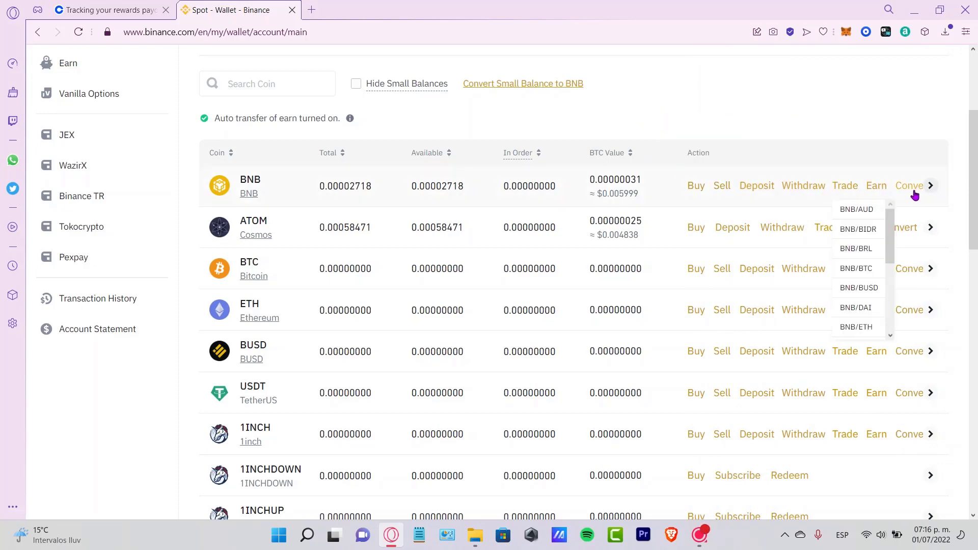
left_click(912, 193)
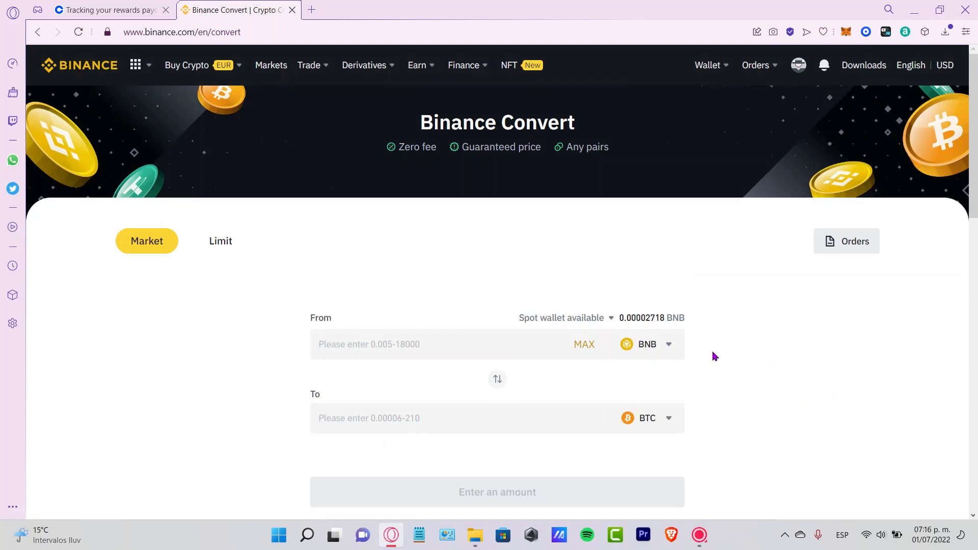
Switch the source coin to ATOM and enter an amount of 1
left_click(459, 349)
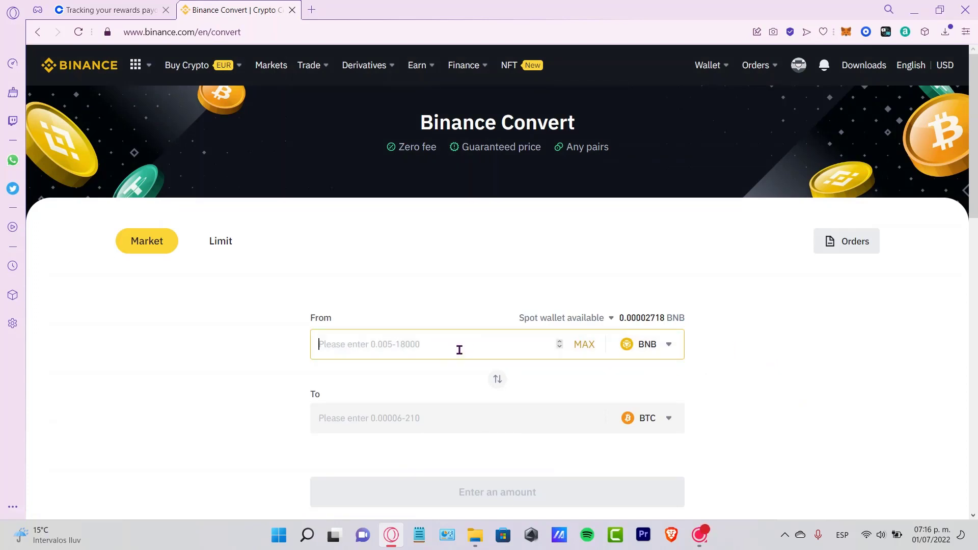
left_click(374, 321)
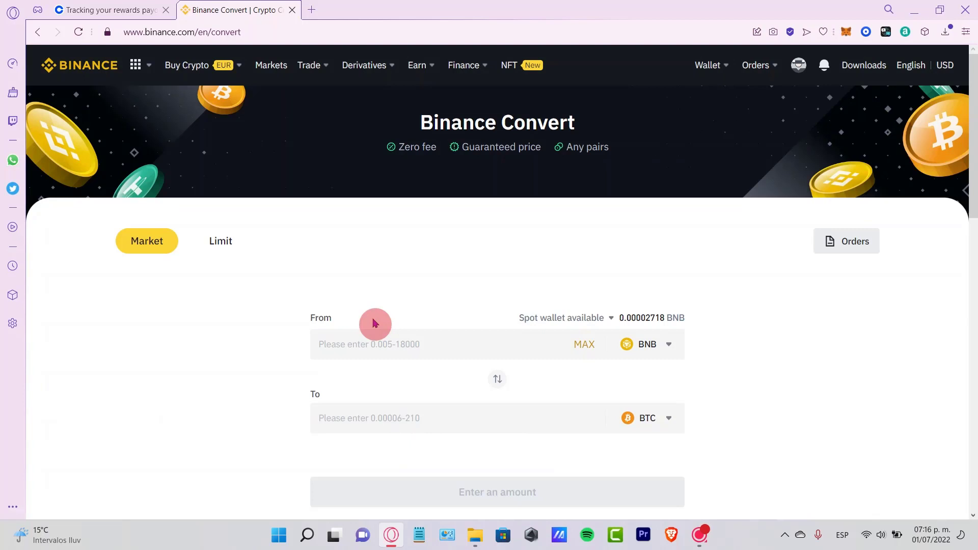
left_click(674, 345)
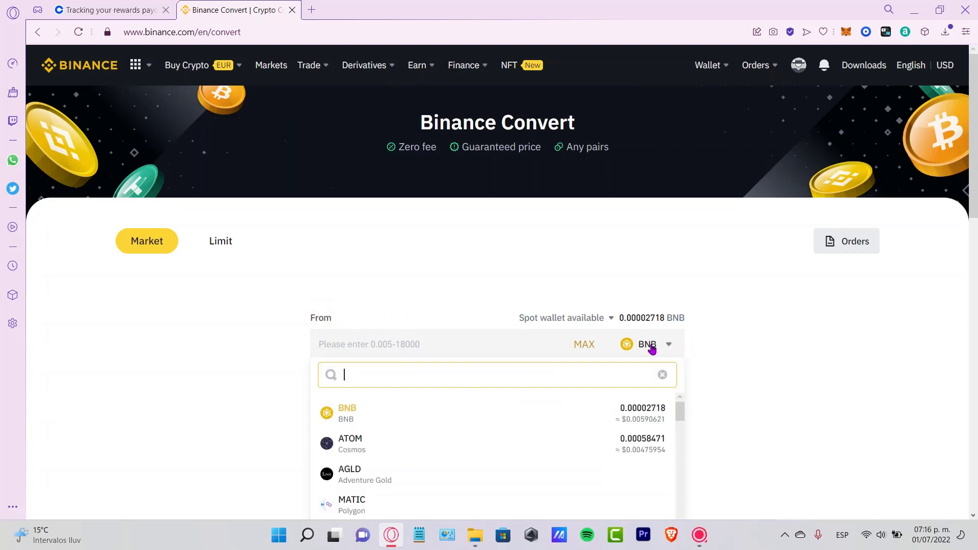
left_click(402, 449)
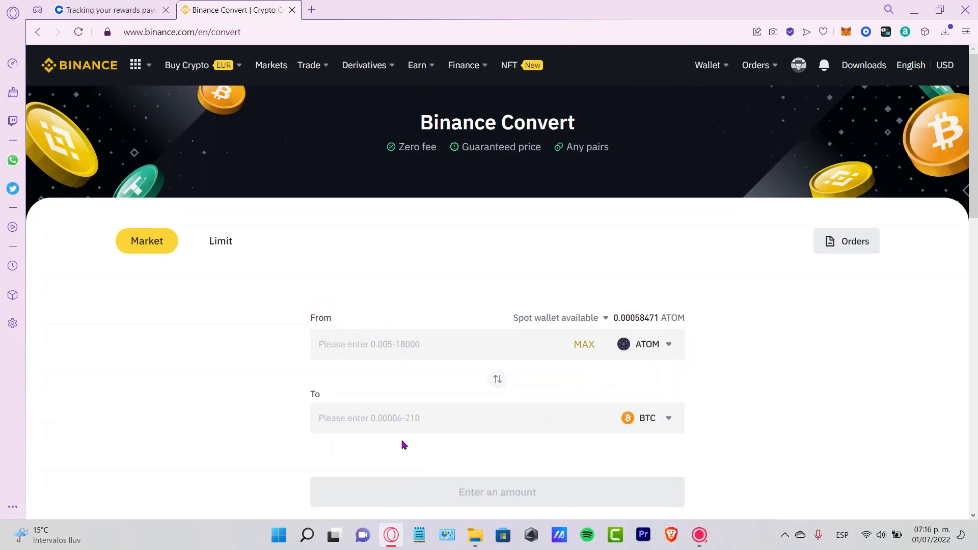
left_click(396, 349)
type("1")
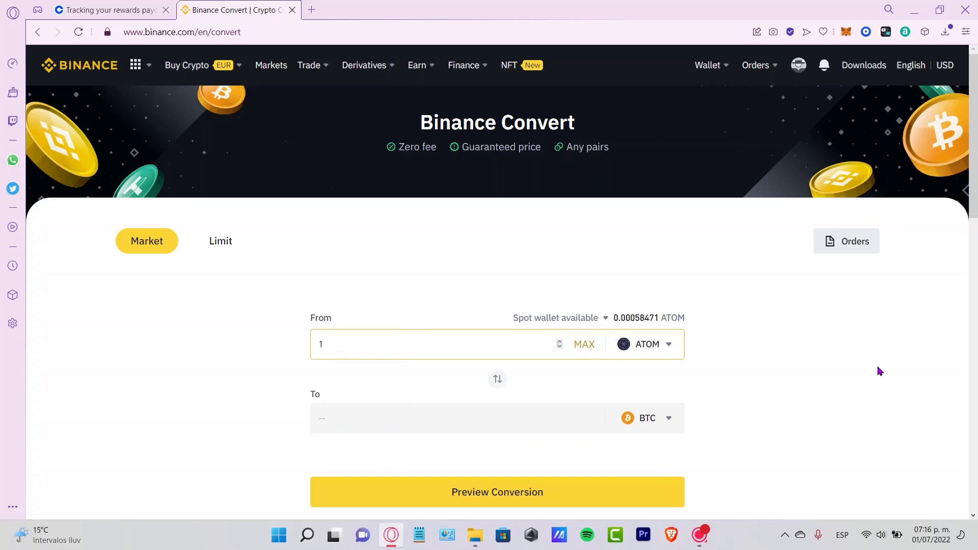
left_click(850, 365)
scroll(756, 365, "down", 4)
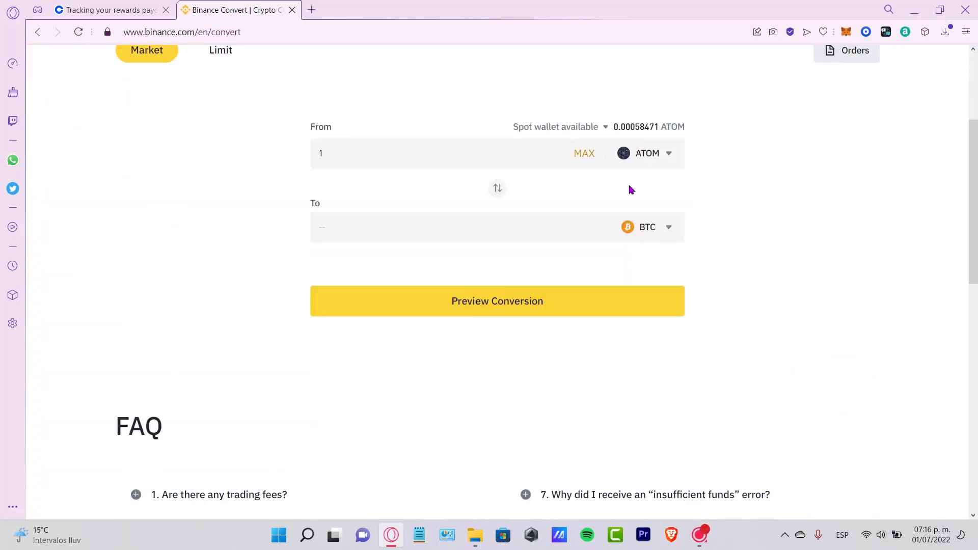
Set ETH as the coin to receive and preview the conversion
left_click(662, 232)
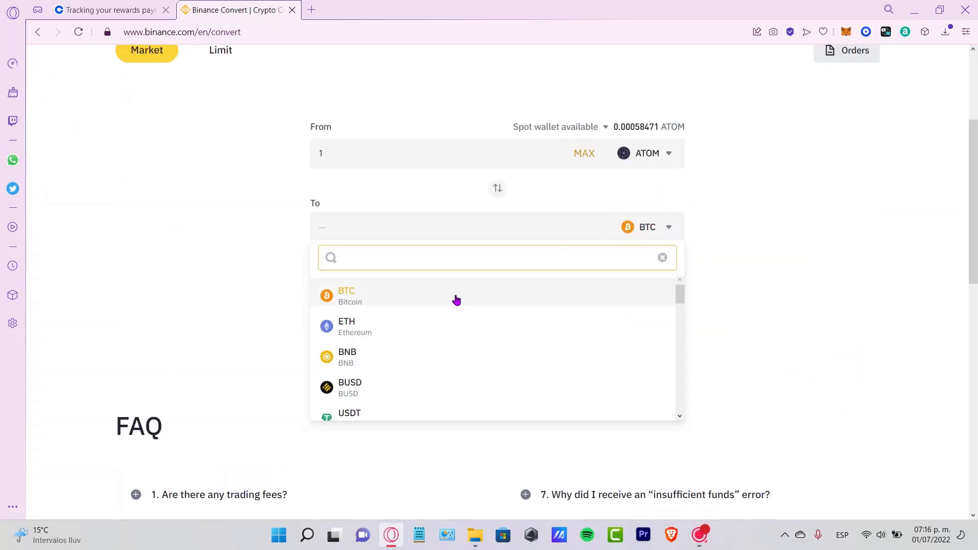
left_click(353, 326)
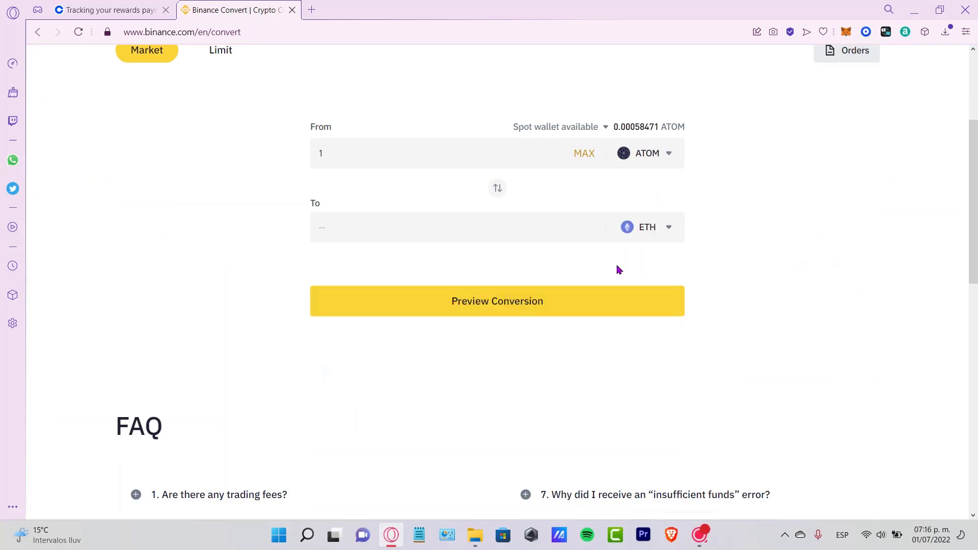
left_click(511, 300)
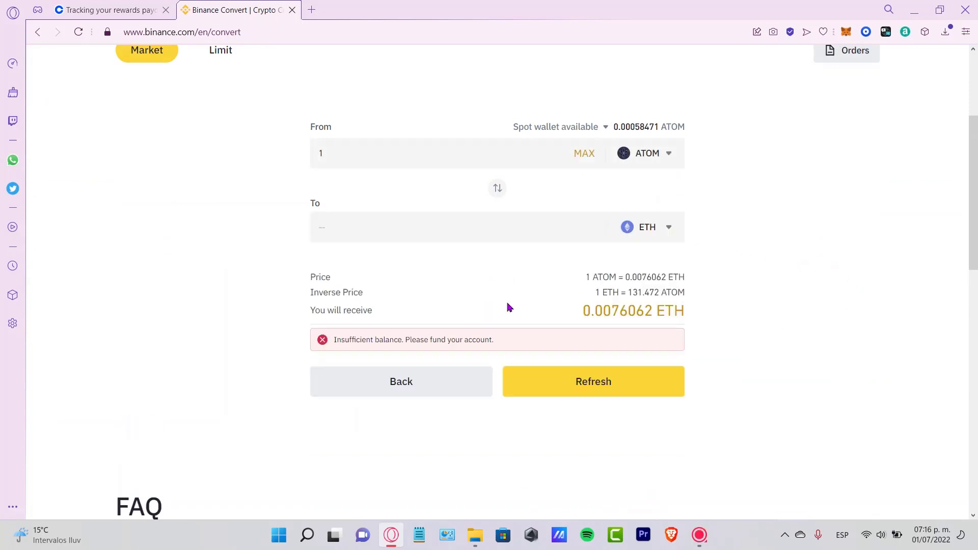
left_click(312, 277)
left_click(605, 276)
Review the 0.0076092 ETH quote and insufficient-balance warning, then refresh the quote
left_click_drag(690, 284, 619, 293)
left_click(698, 297)
left_click_drag(582, 313, 686, 314)
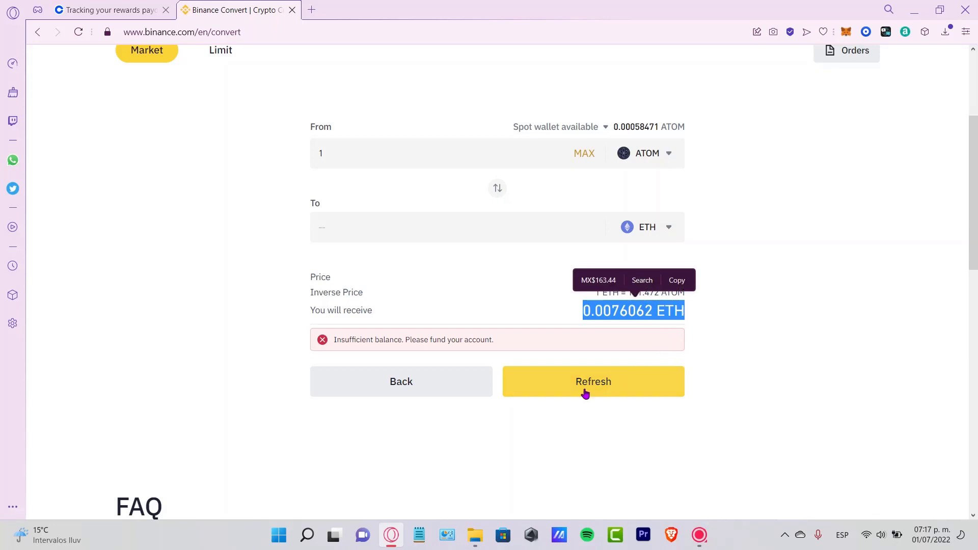
left_click_drag(338, 340, 410, 340)
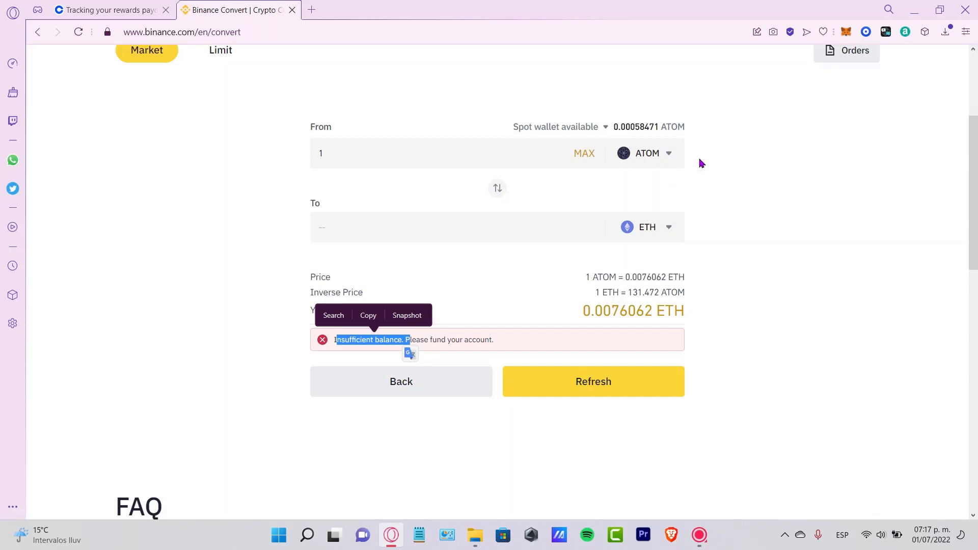
left_click(722, 354)
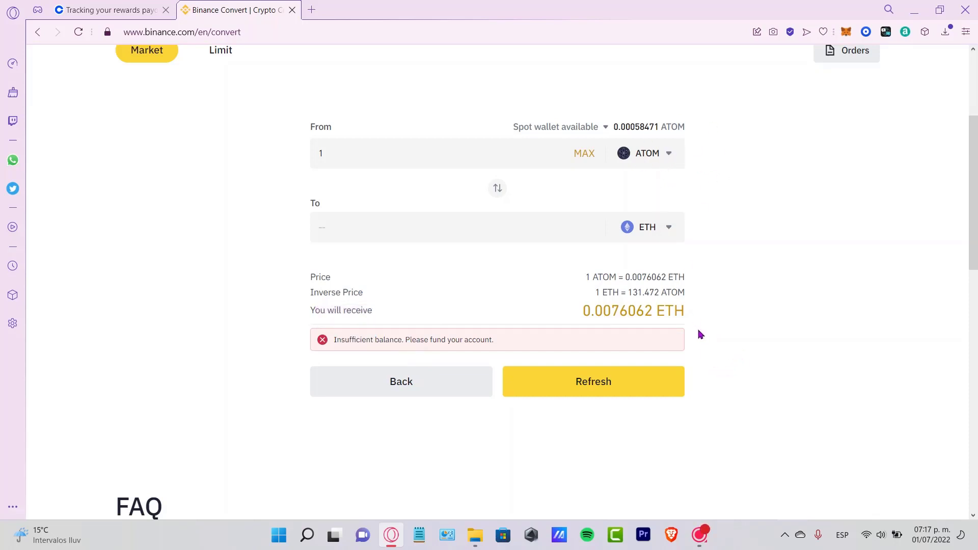
left_click(581, 394)
left_click(613, 383)
Return to the Fiat and Spot wallet and check the 0.00000056 BTC estimated balance
scroll(771, 334, "up", 3)
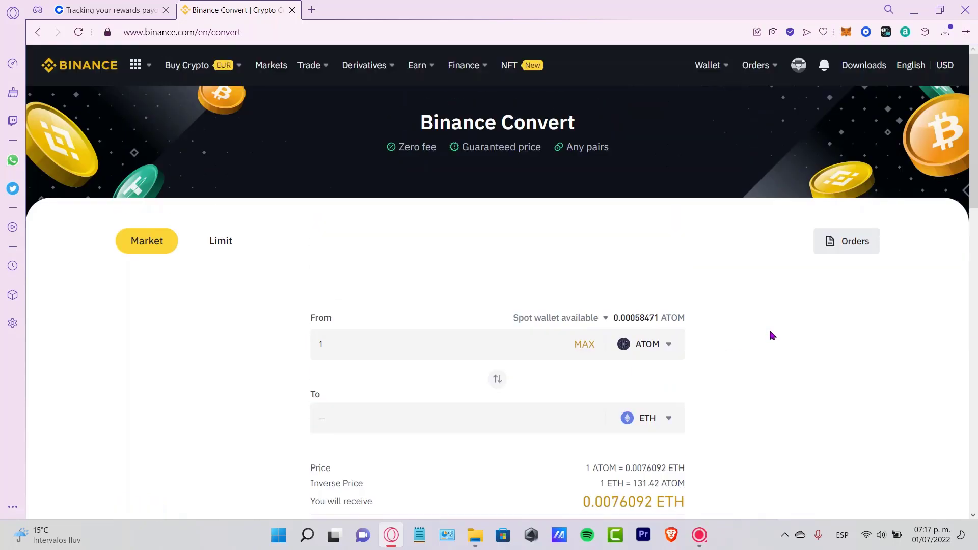
mouse_move(710, 65)
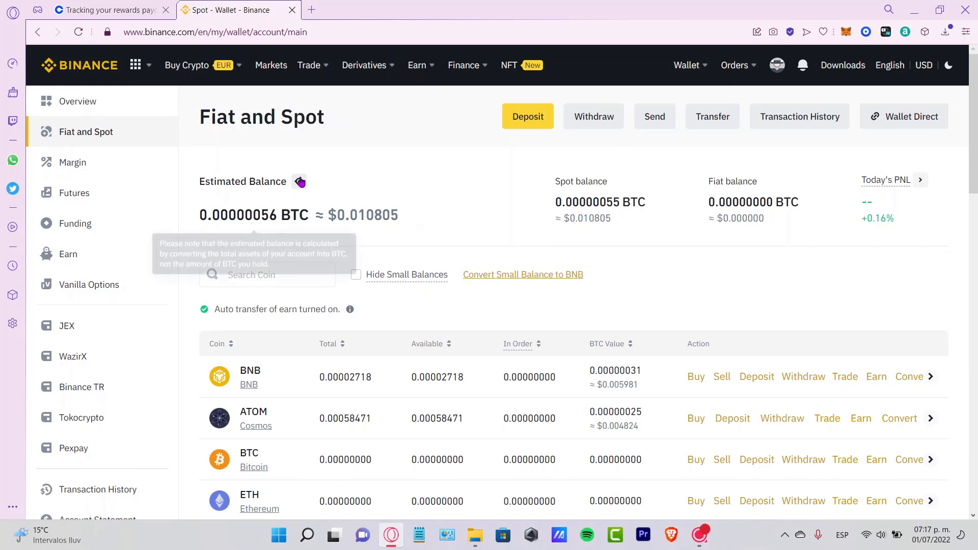
mouse_move(282, 223)
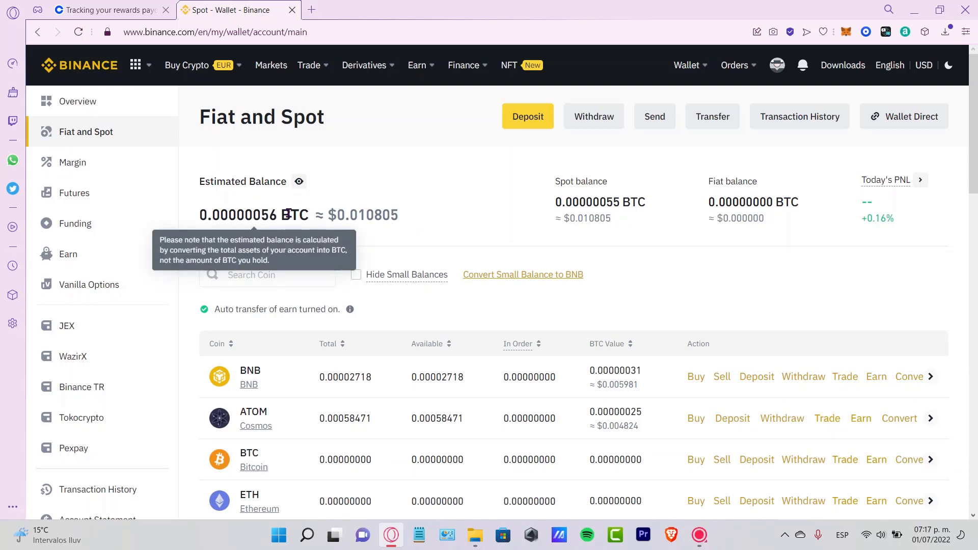